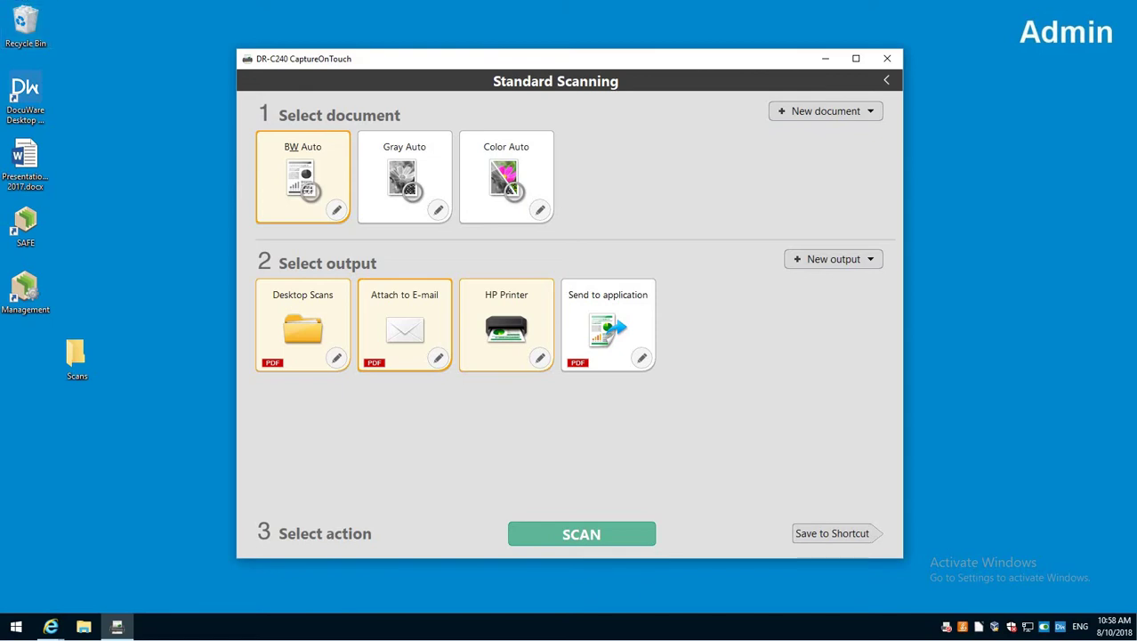
- Show the scanning shortcuts and delete the existing "Save to folder" shortcut, confirming the deletion
click(365, 295)
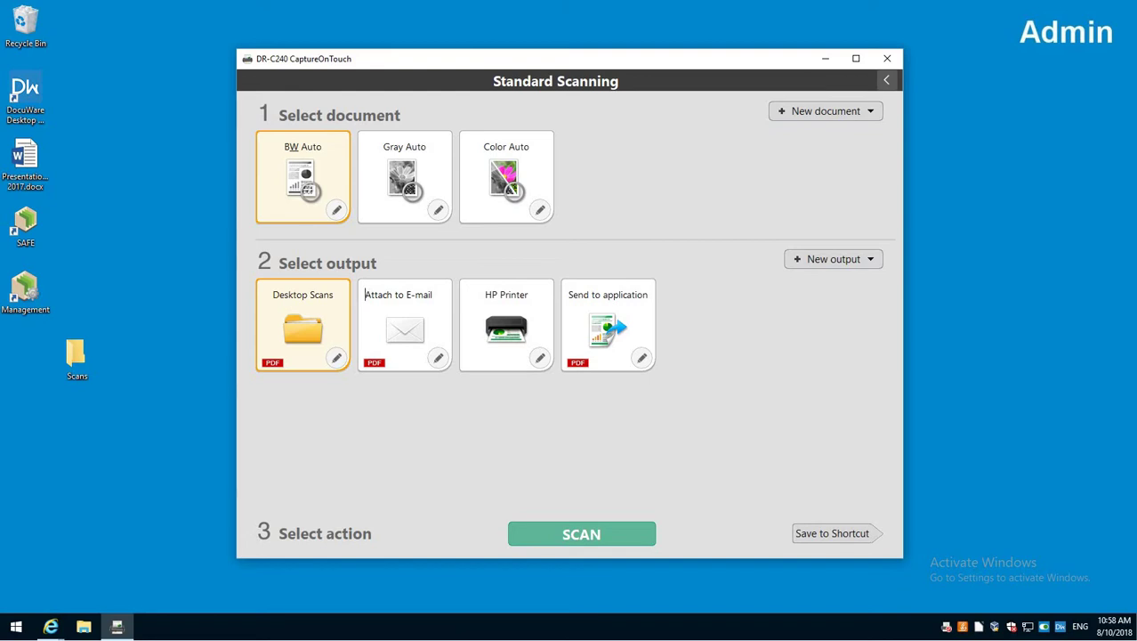
key(Return)
click(886, 80)
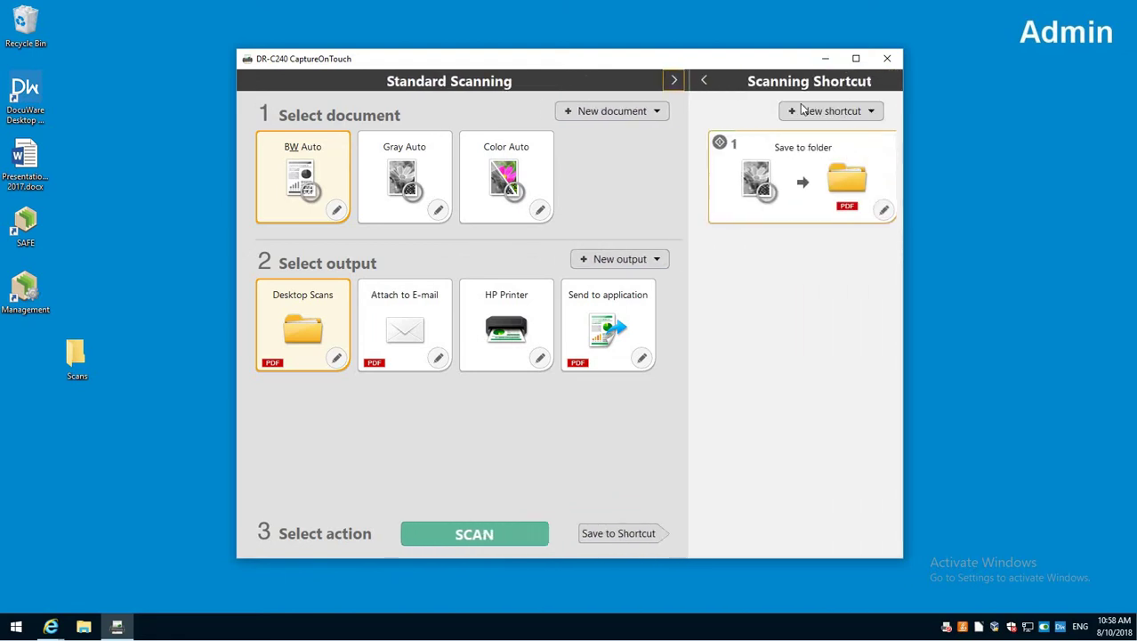
right_click(796, 218)
click(830, 286)
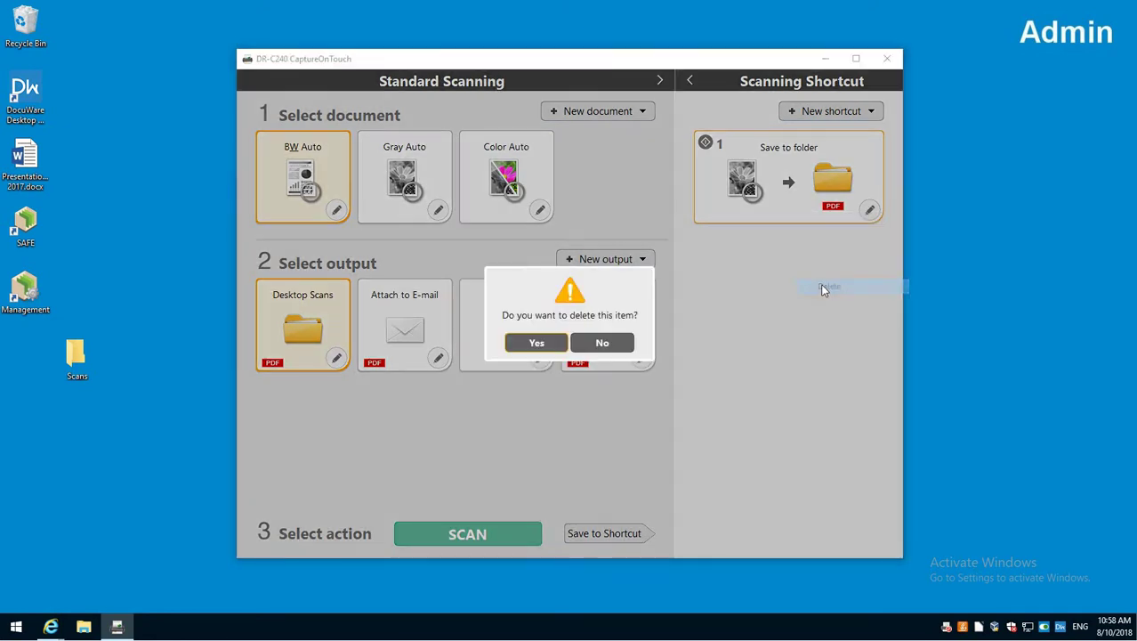
click(533, 344)
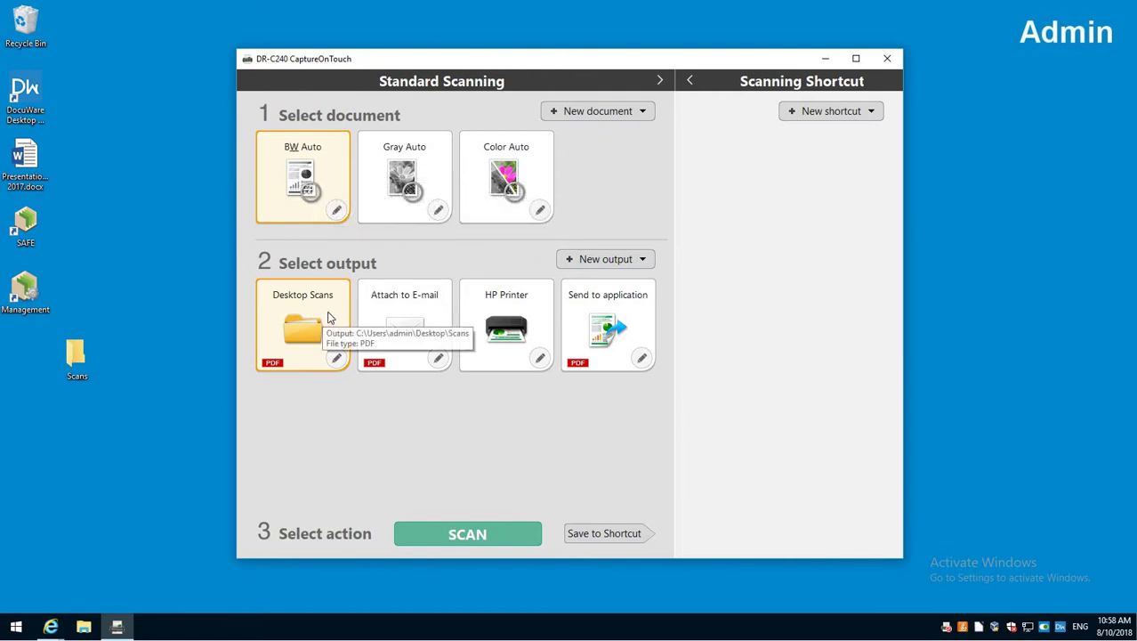
- Save BW Auto with the Desktop Scans output as a new shortcut and set its job assignment to No. 1
click(598, 534)
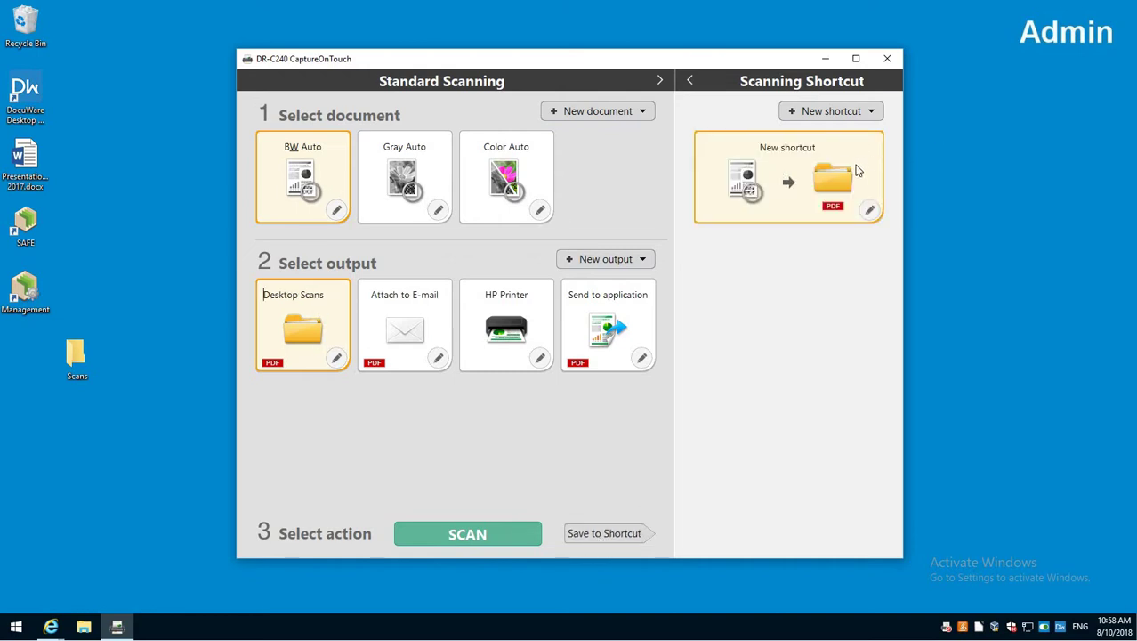
click(869, 211)
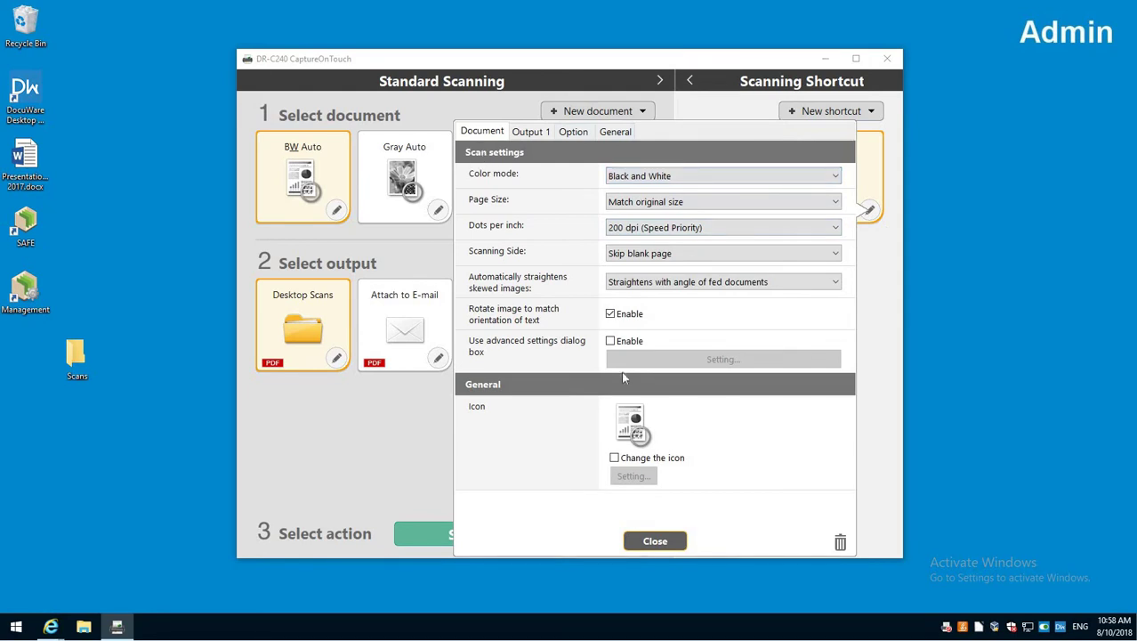
click(530, 131)
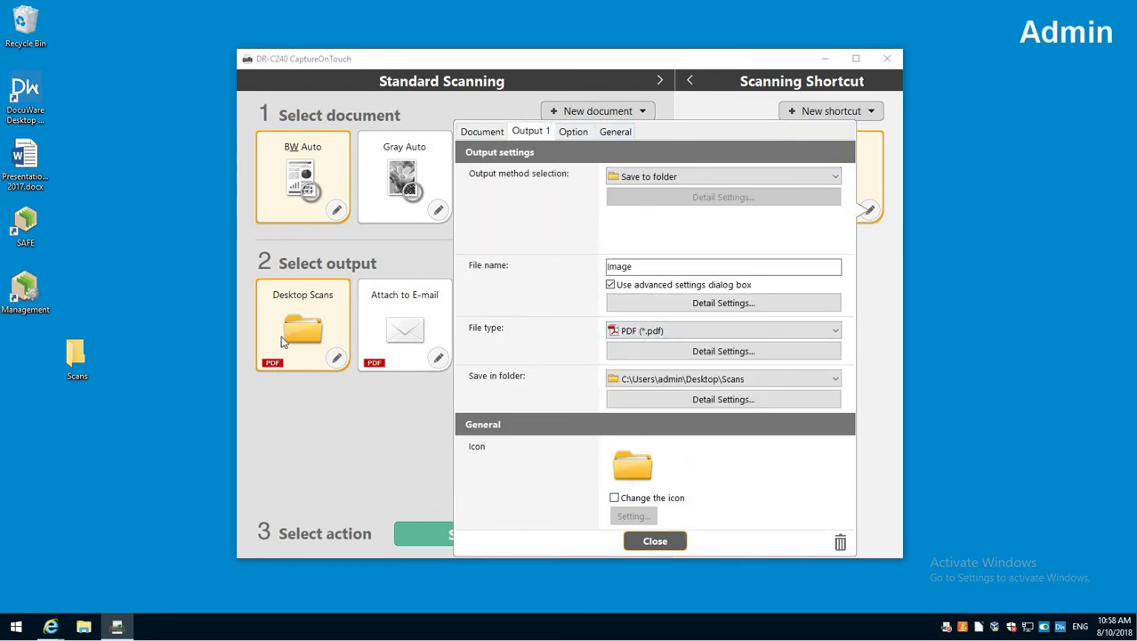
click(575, 133)
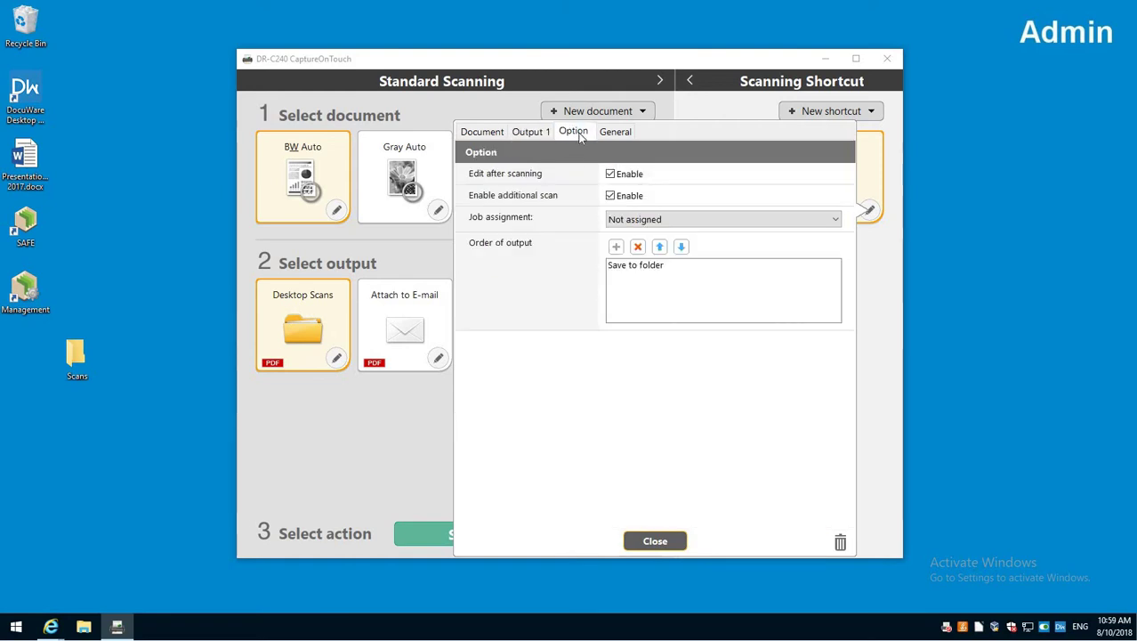
click(625, 219)
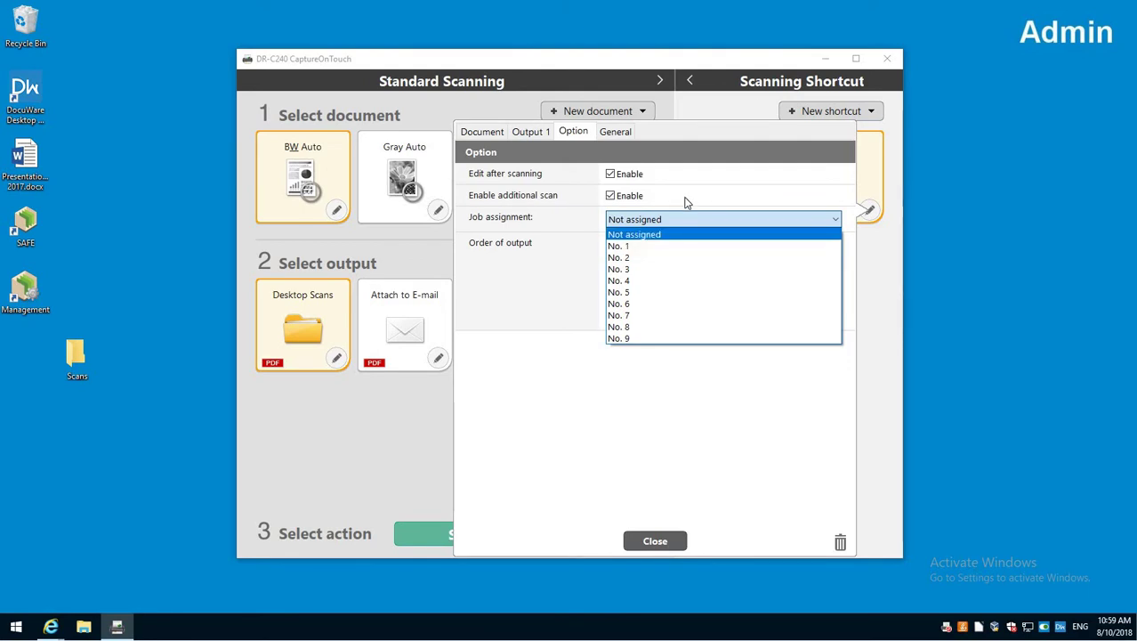
key(Escape)
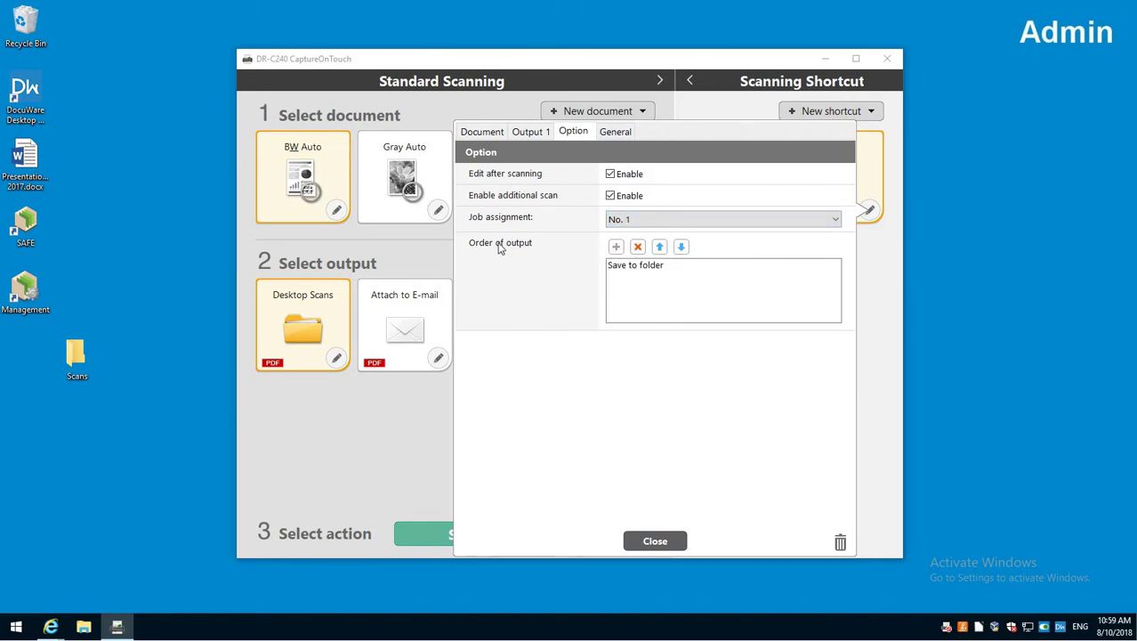
- Rename the new shortcut as "B&W to Desktop" in its general settings
click(613, 132)
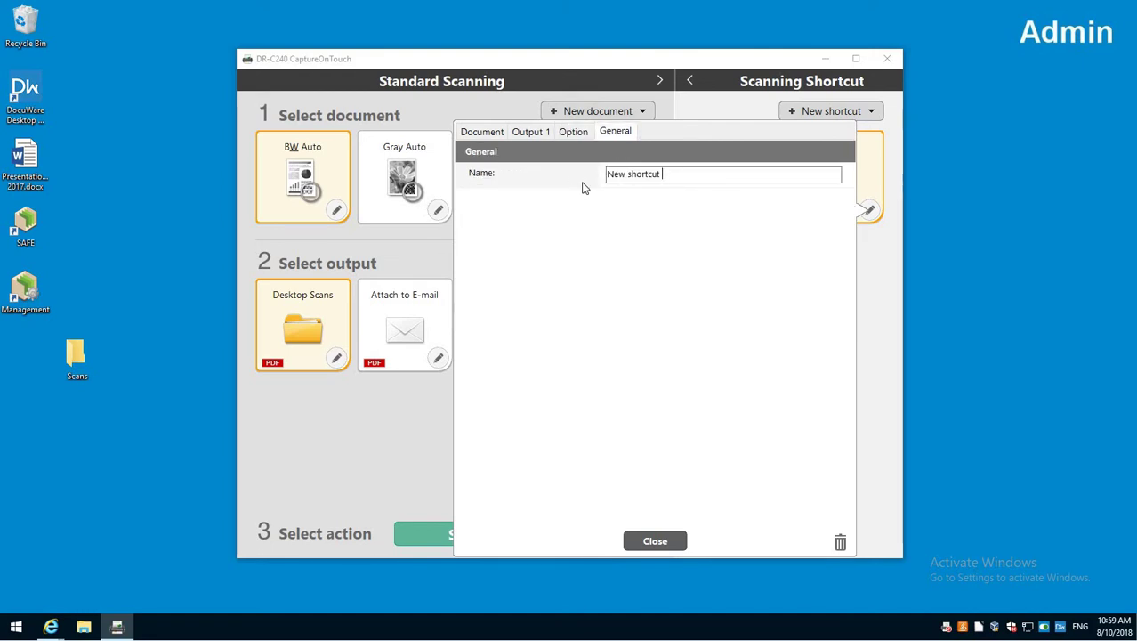
key(BackSpace)
key(BackSpace)
key(BackSpace)
key(BackSpace)
key(BackSpace)
key(BackSpace)
key(BackSpace)
key(BackSpace)
key(BackSpace)
key(BackSpace)
key(BackSpace)
key(BackSpace)
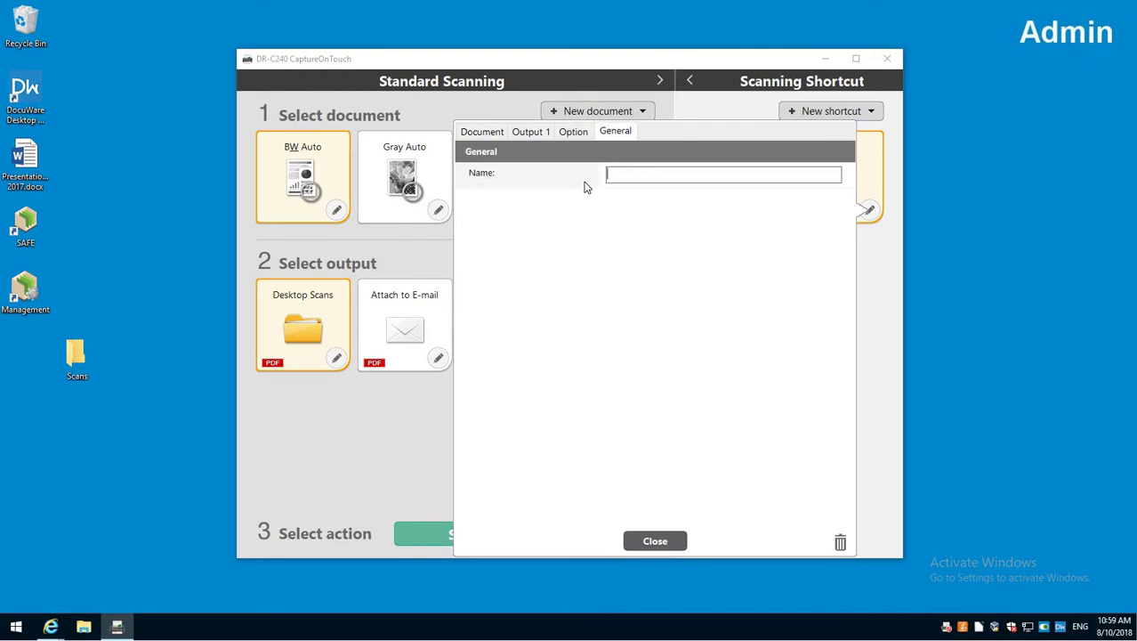
text(B&W to )
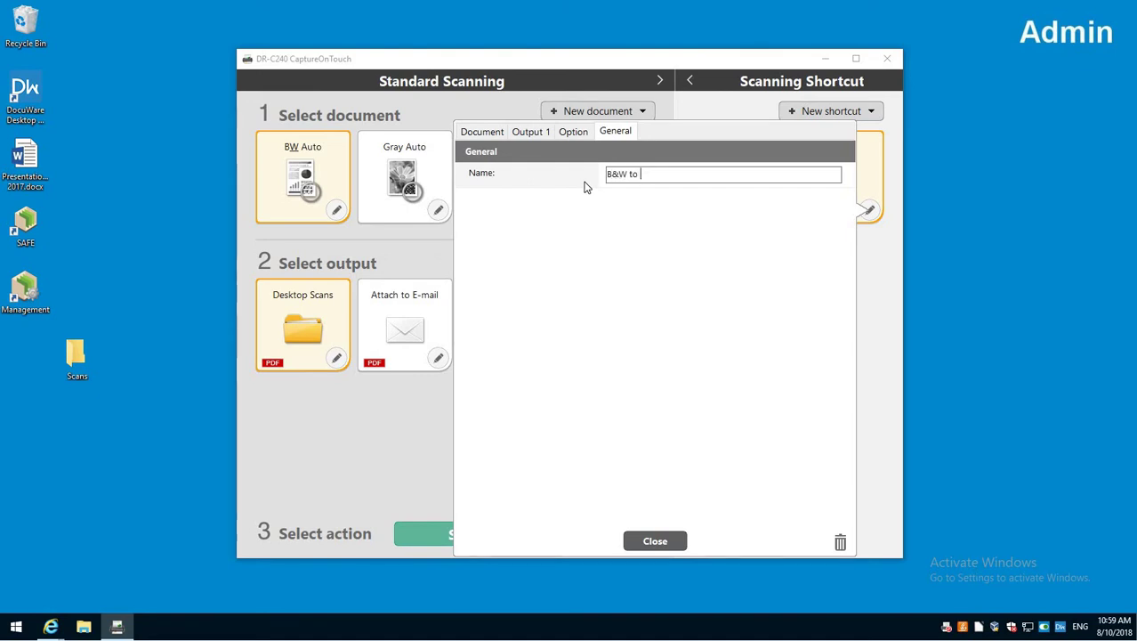
text(Desktop)
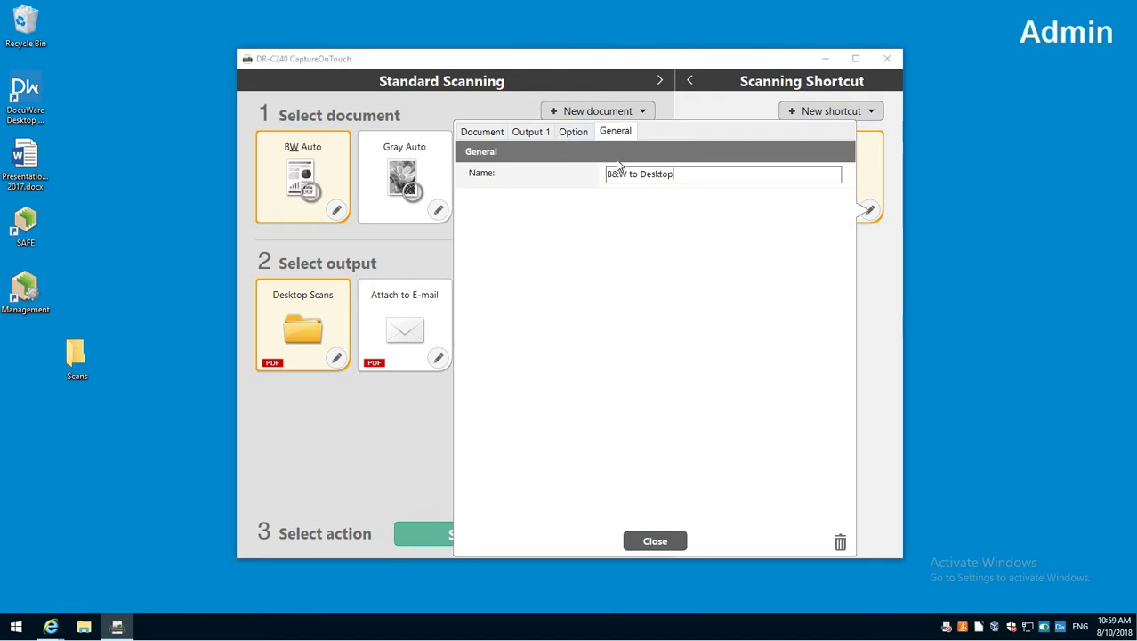
- Disable "Edit after scanning" and "Enable additional scan" for the desktop shortcut, and re-enable both options
click(576, 136)
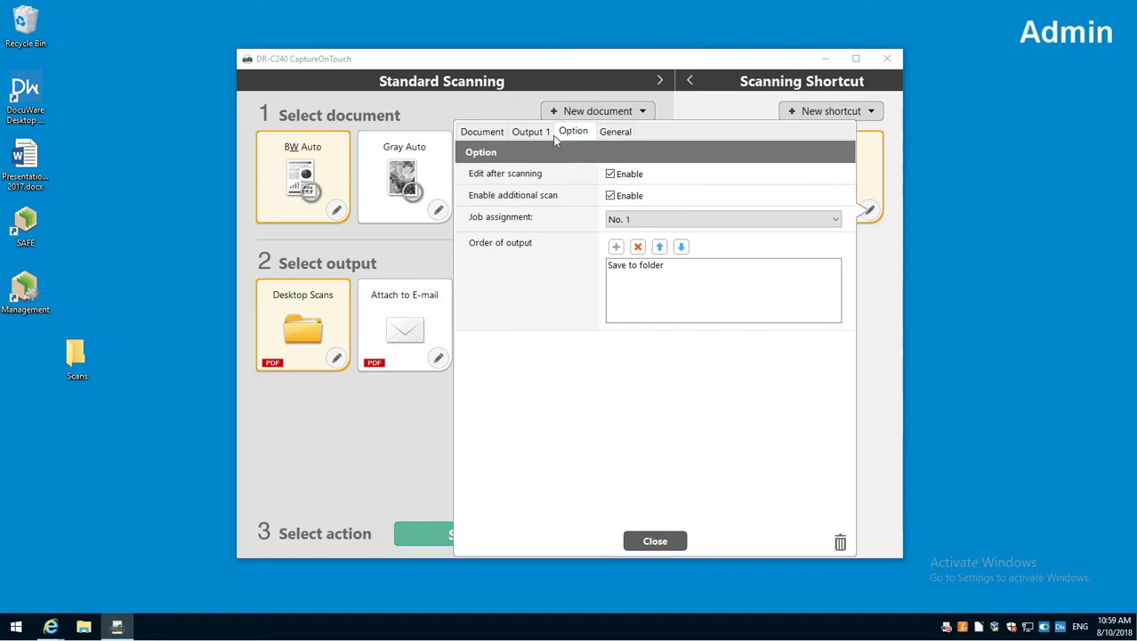
click(621, 196)
click(621, 176)
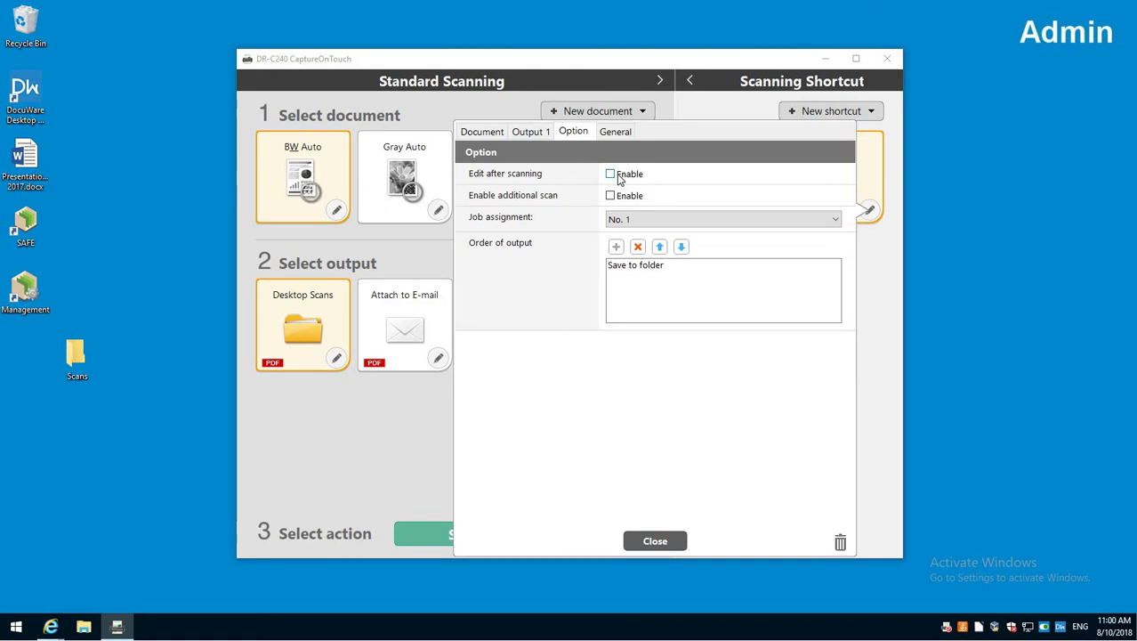
click(619, 176)
click(620, 196)
- Close the desktop shortcut's settings and save BW Auto with the Attach to E-mail output as a new shortcut
click(667, 545)
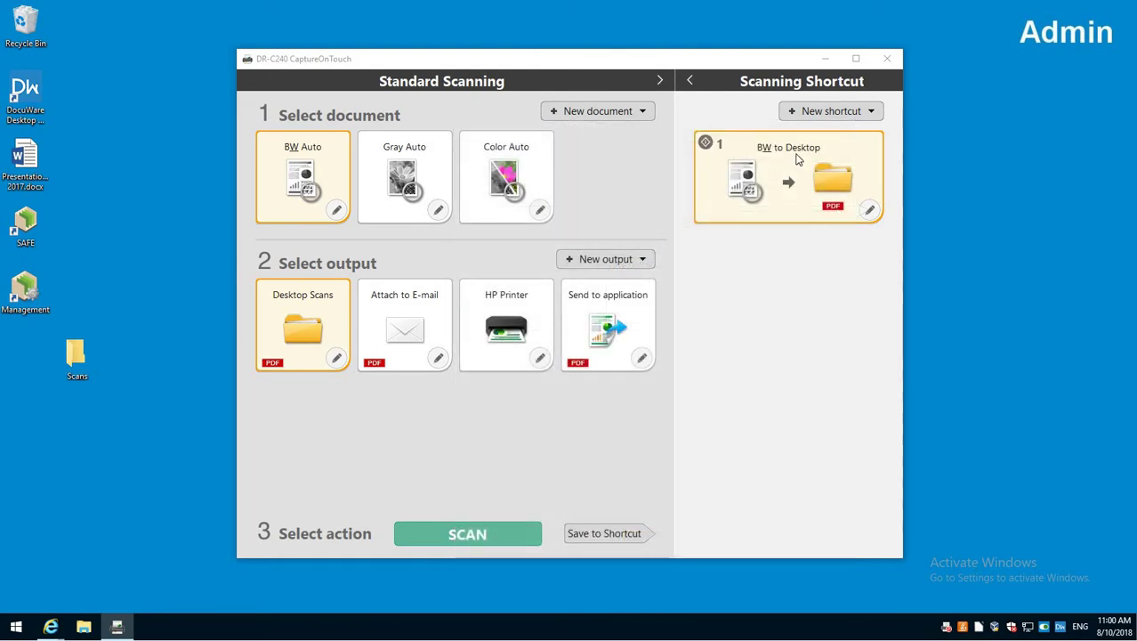
click(774, 148)
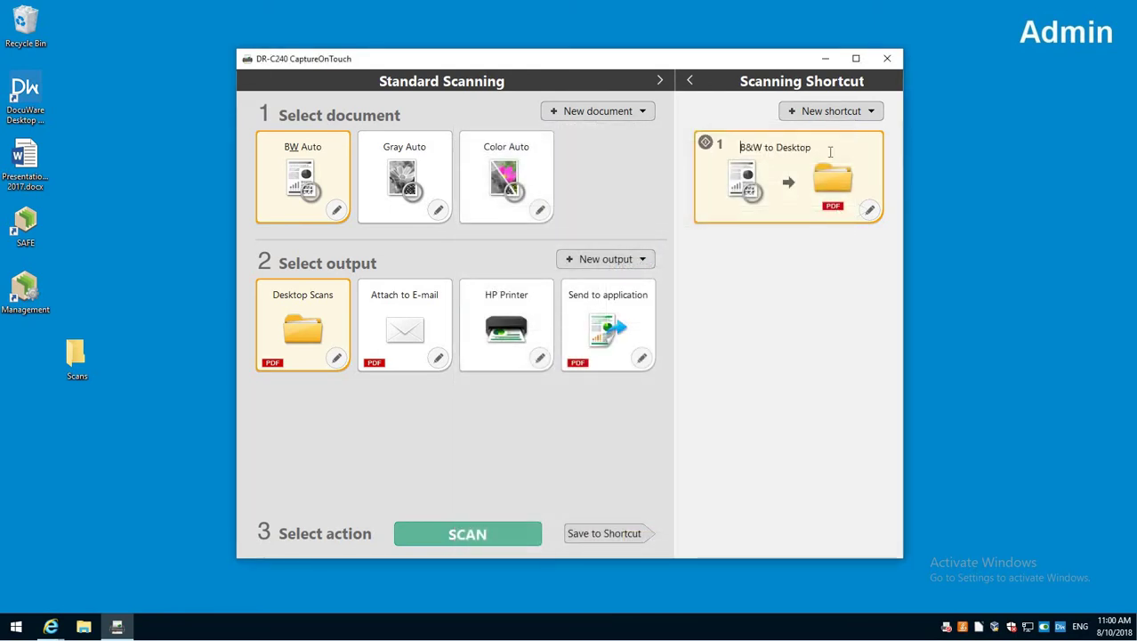
click(401, 313)
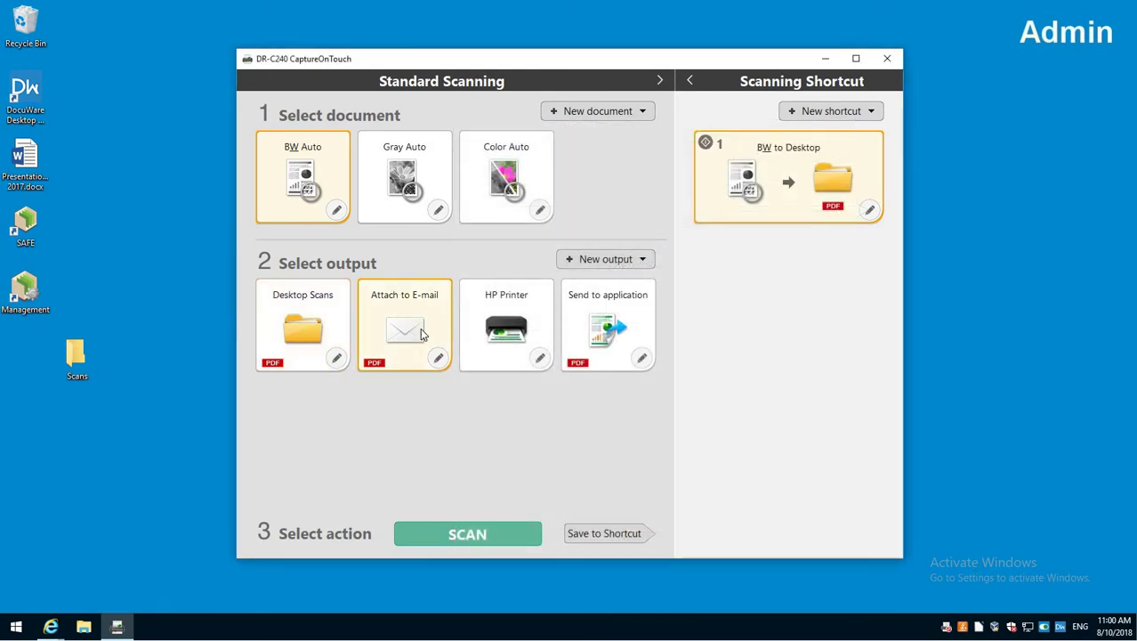
click(614, 534)
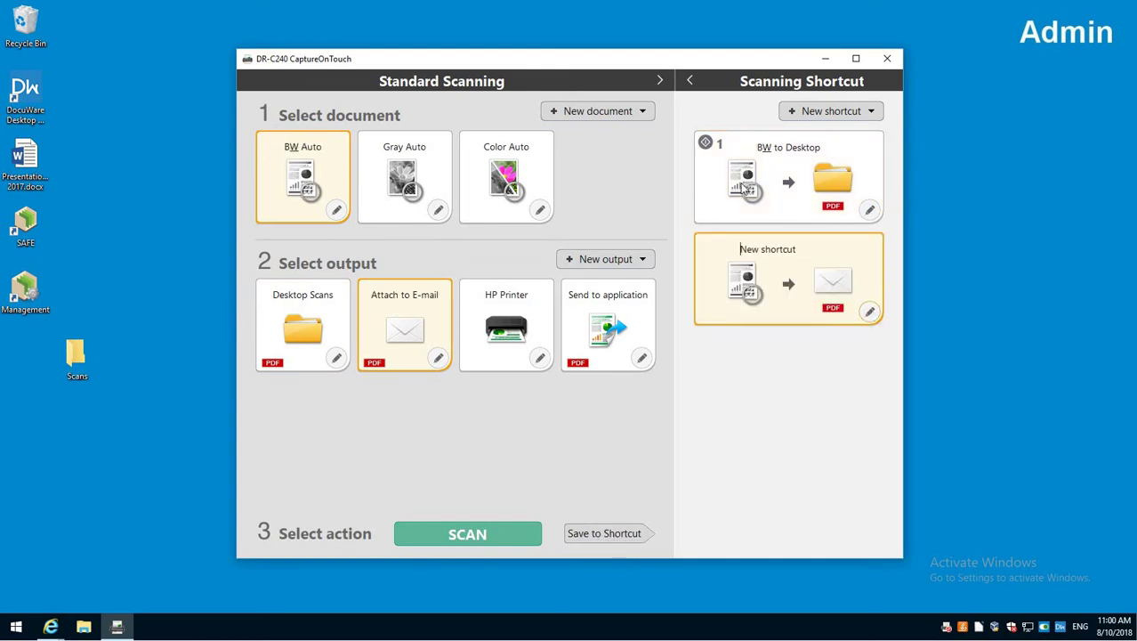
- Open the e-mail shortcut's settings and set its job assignment to No. 2
click(866, 315)
click(571, 133)
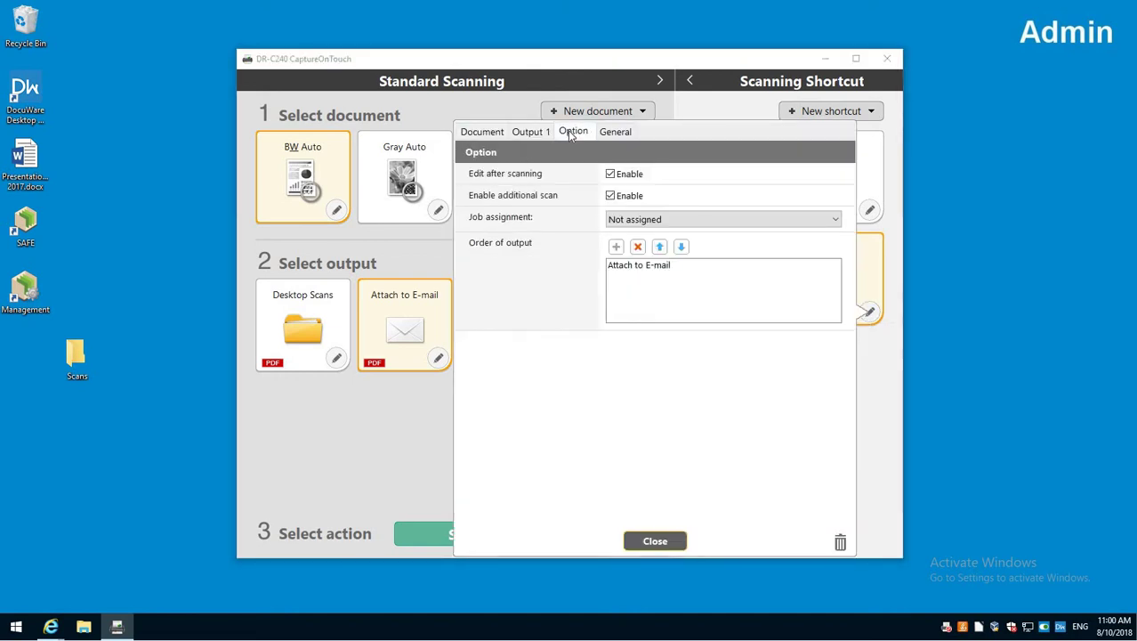
click(629, 221)
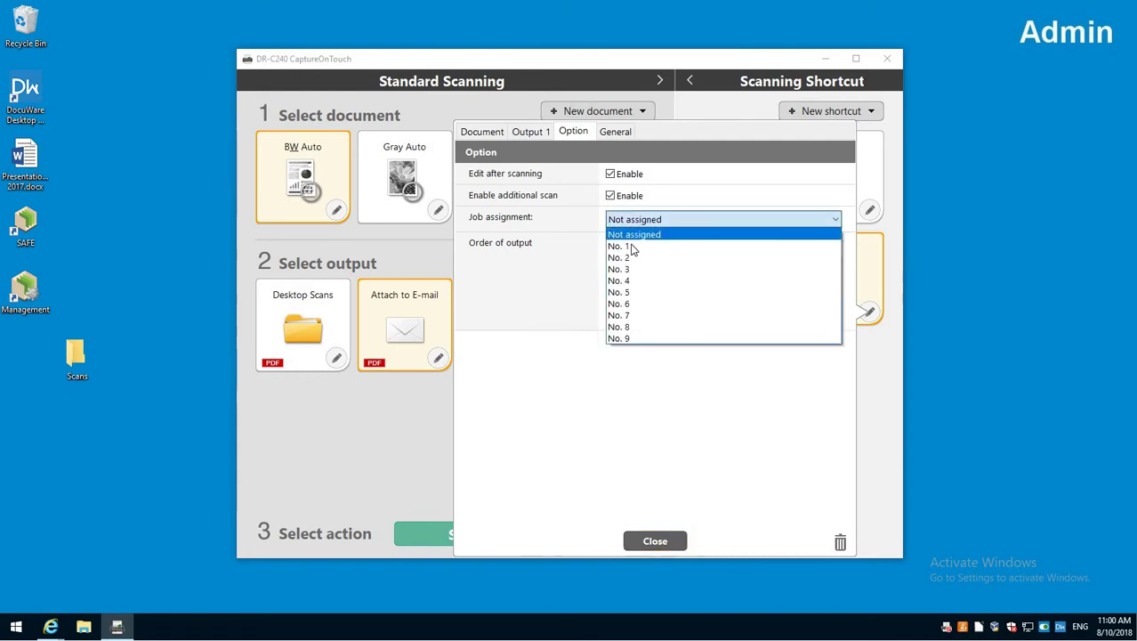
click(629, 258)
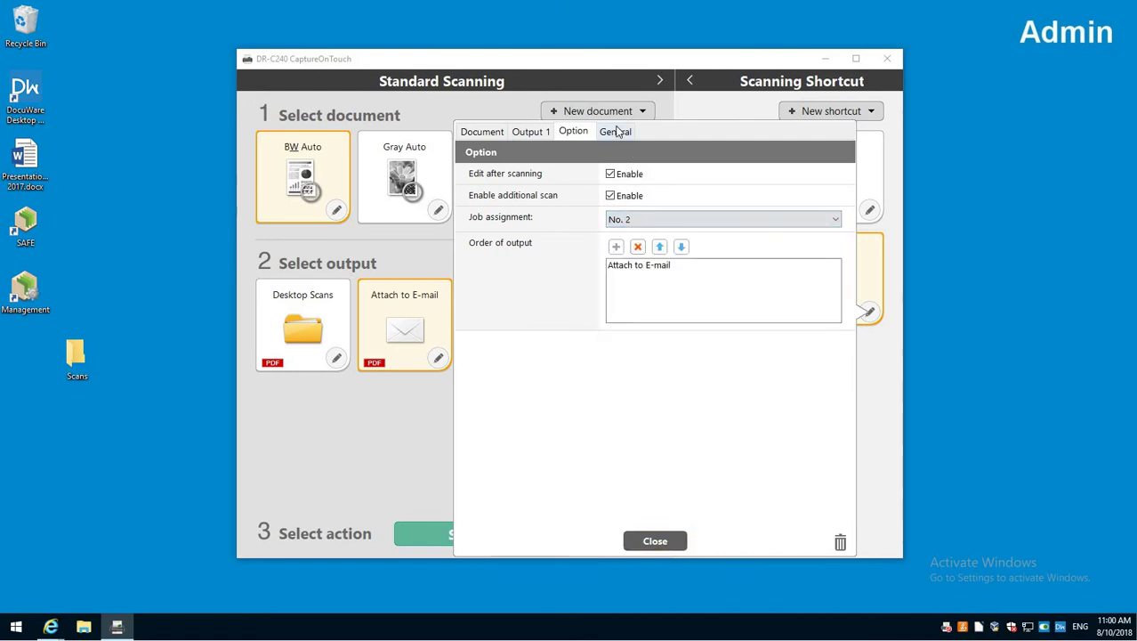
- Rename the e-mail shortcut as "B&W to Email" and close its settings
click(617, 132)
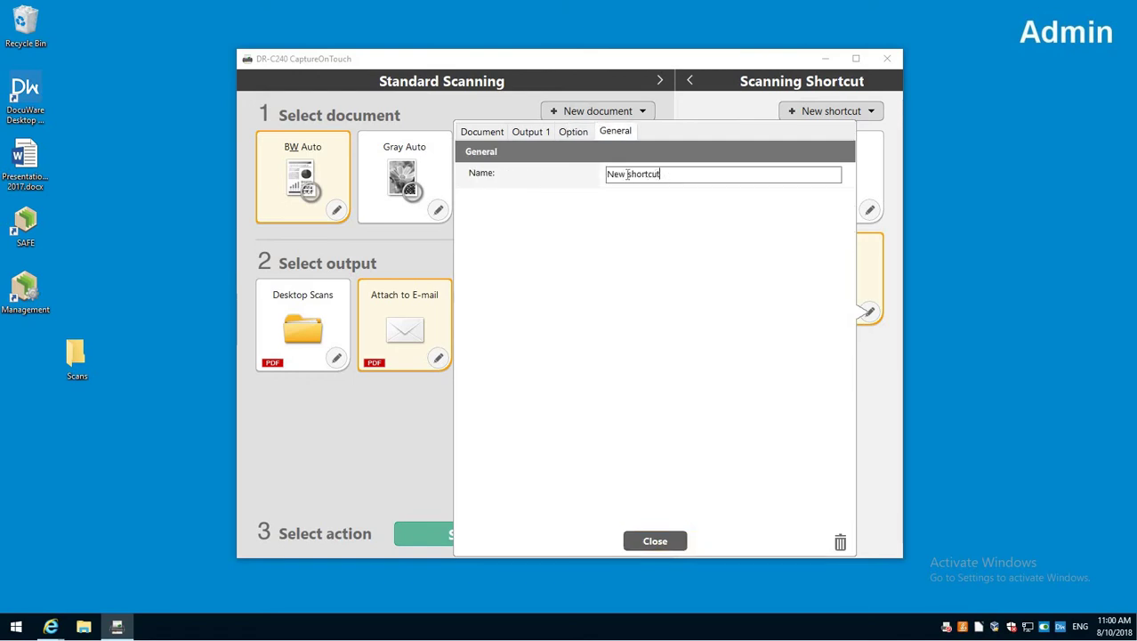
key(BackSpace)
key(BackSpace)
key(BackSpace)
key(BackSpace)
key(BackSpace)
key(BackSpace)
key(BackSpace)
key(BackSpace)
key(BackSpace)
key(BackSpace)
key(BackSpace)
key(BackSpace)
text(B&W to Email)
click(665, 541)
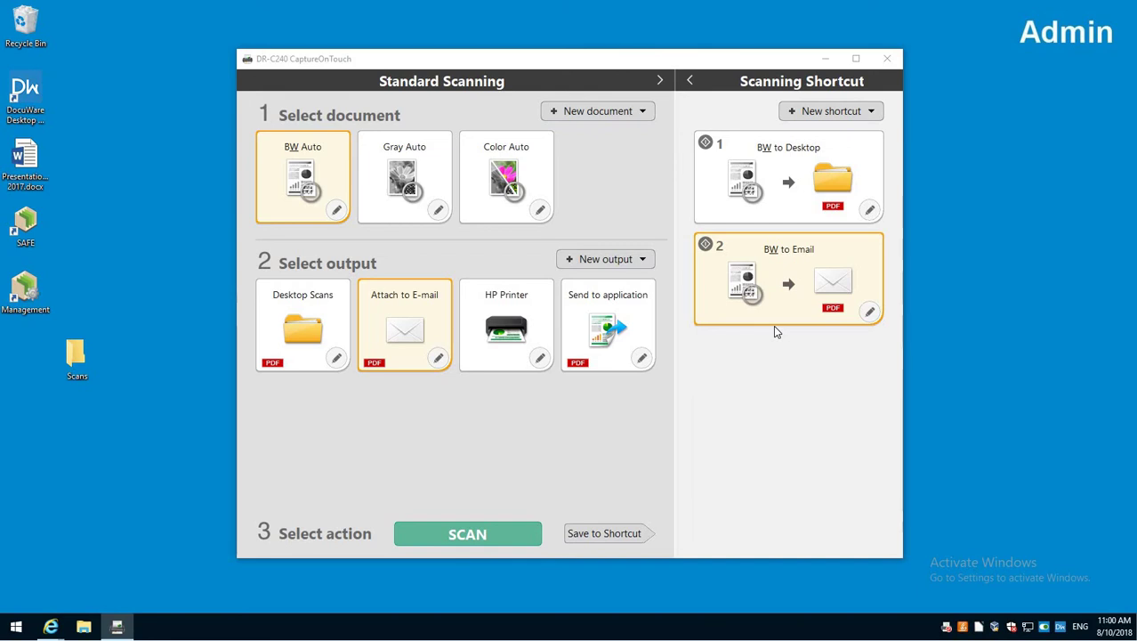
- Select the Desktop Scans, Attach to E-mail and HP Printer outputs together and save them with BW Auto as a new shortcut
click(410, 286)
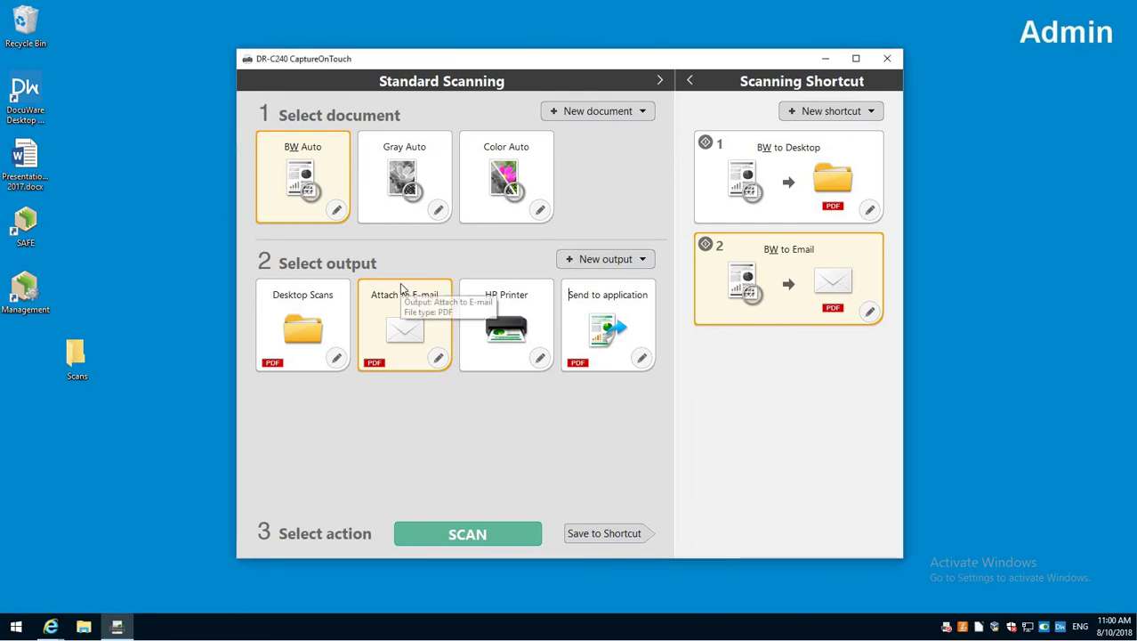
click(339, 314)
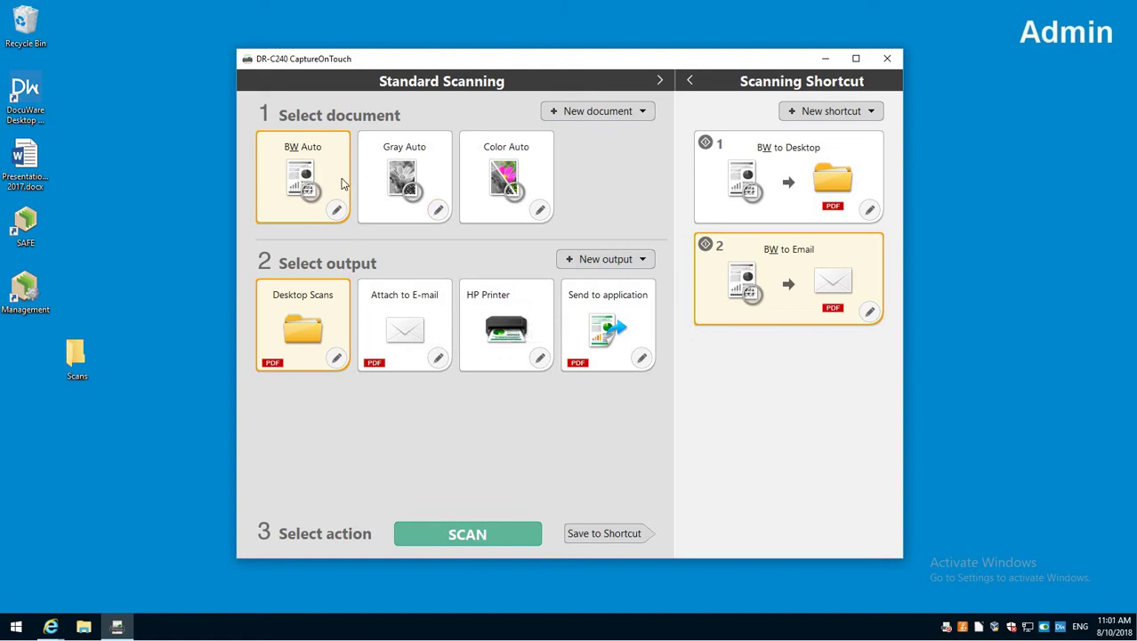
click(409, 329)
click(499, 333)
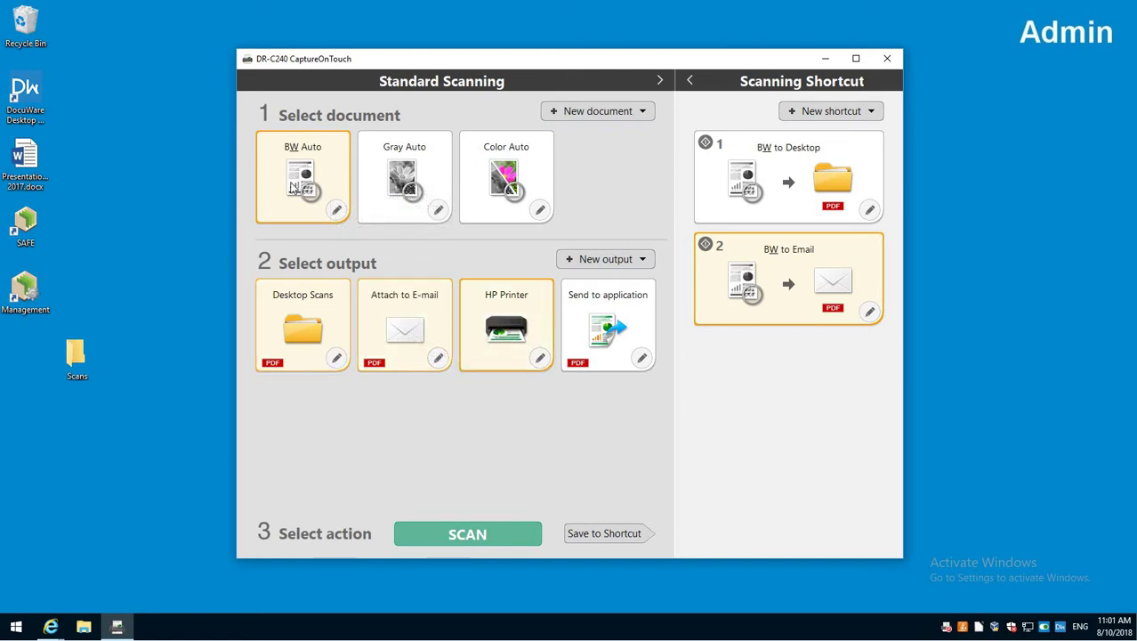
click(603, 534)
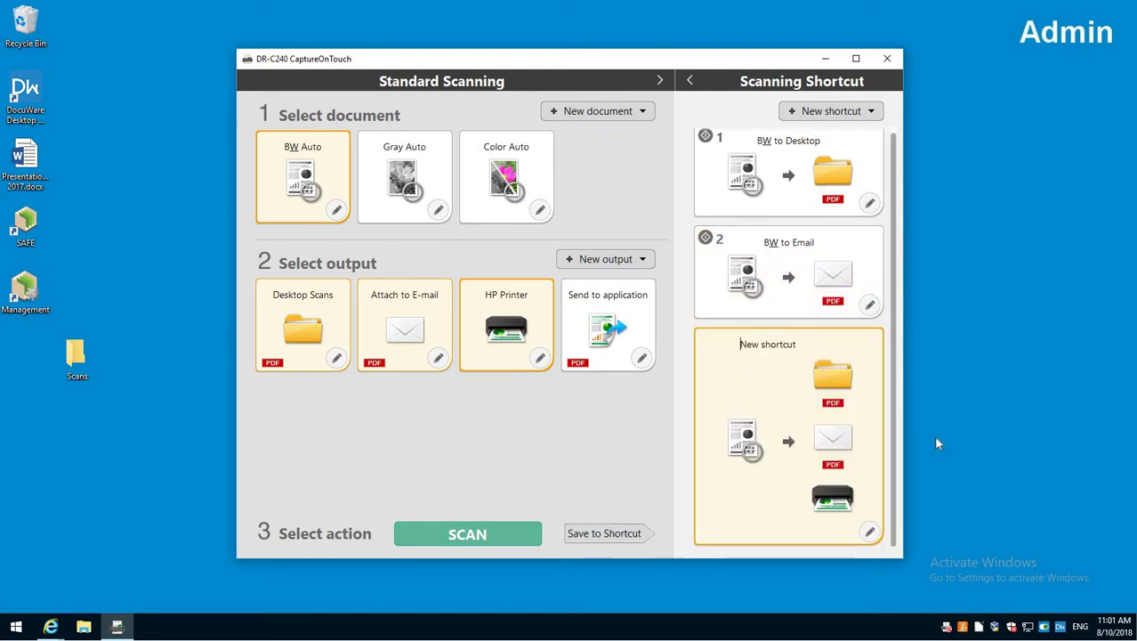
- Open the settings of the new three-output shortcut and go through its output settings to its scan options
mouse_move(837, 500)
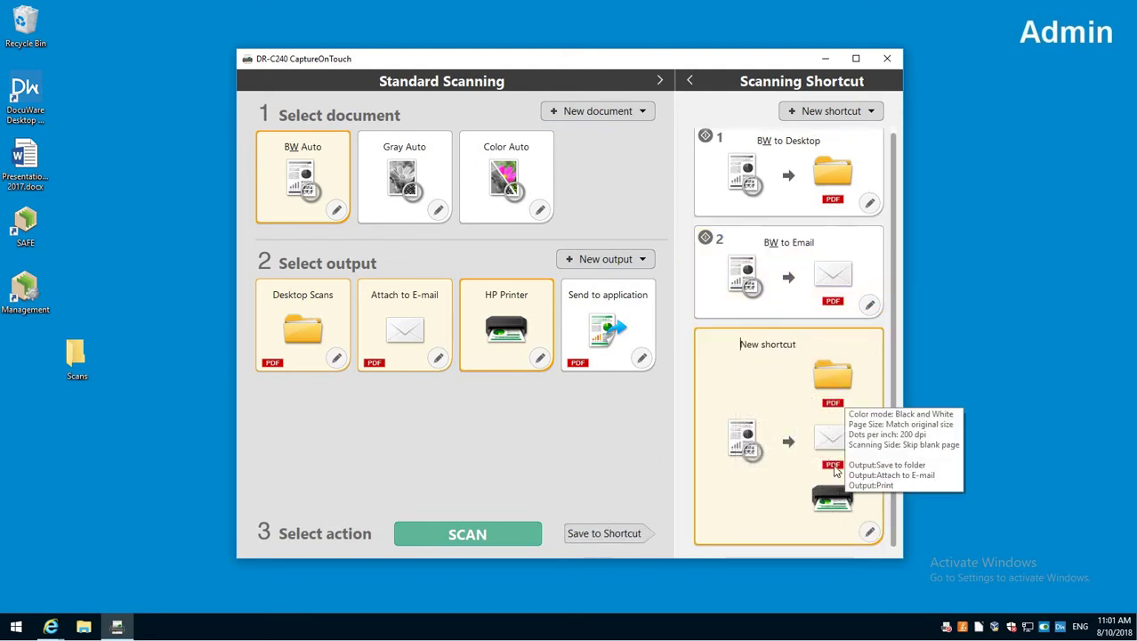
scroll(870, 535, up, 1)
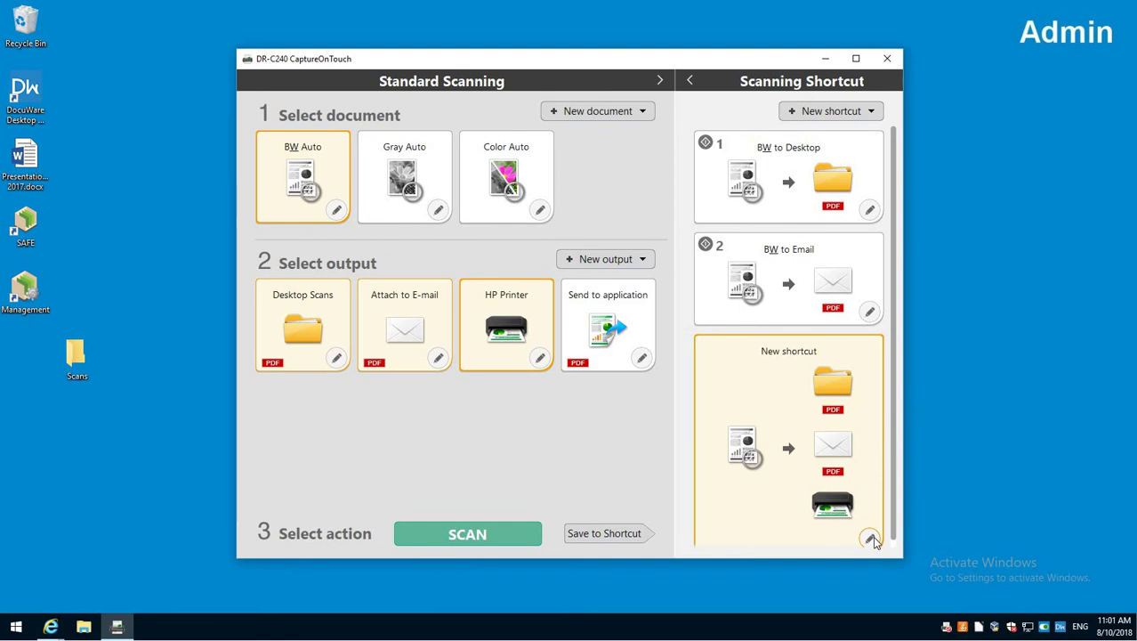
click(871, 539)
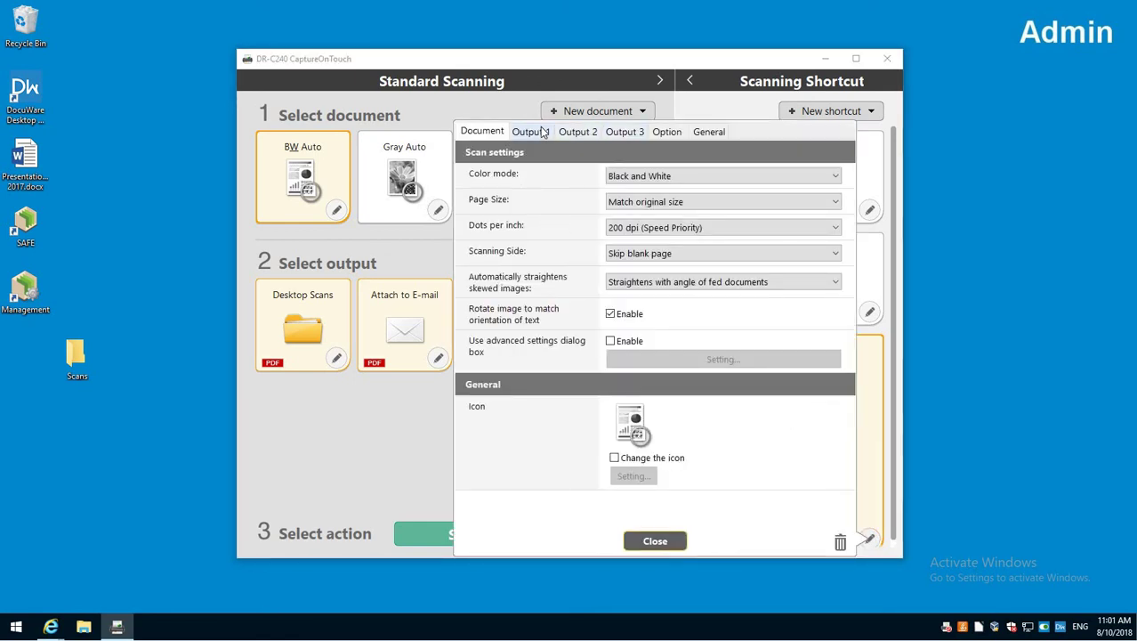
click(544, 132)
click(580, 134)
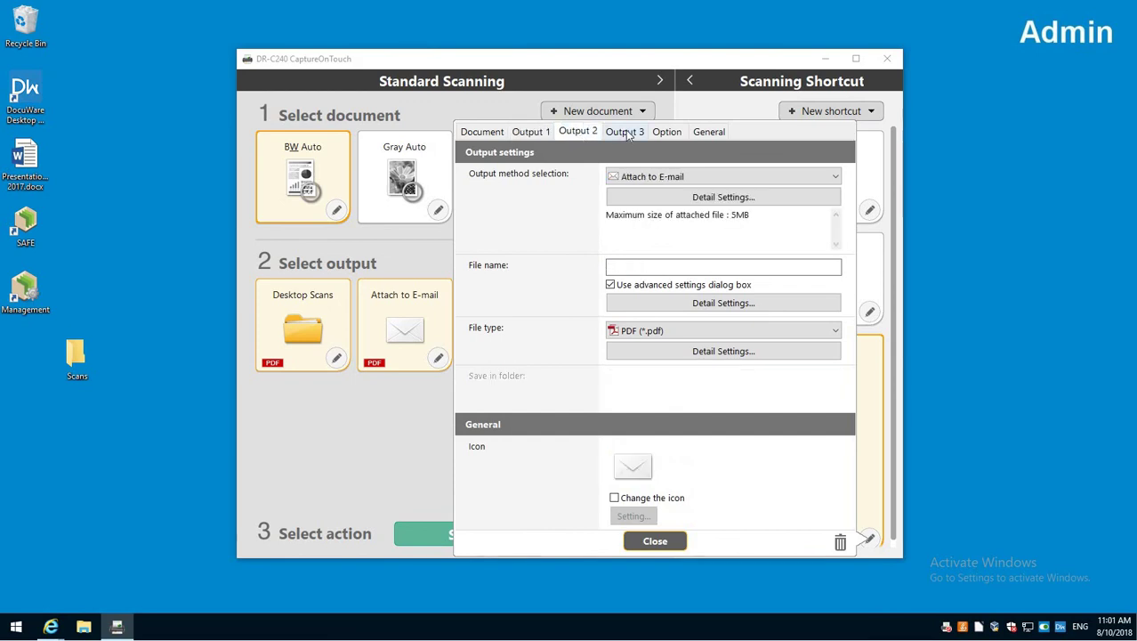
click(625, 133)
click(673, 139)
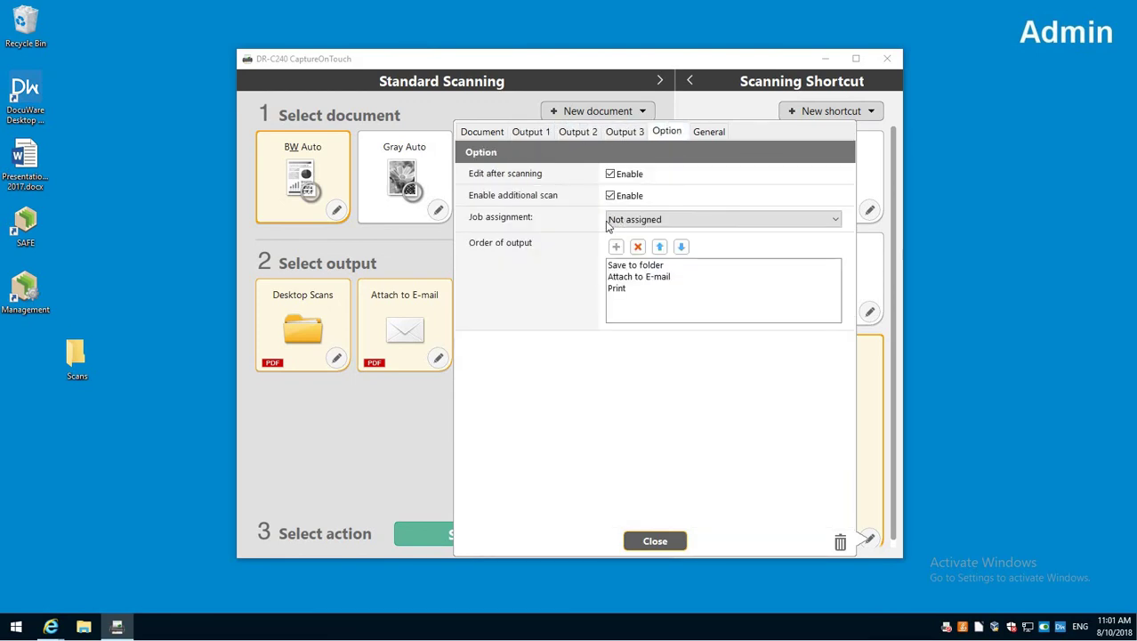
- Move Print to first place in the shortcut's order of output and set its job assignment to No. 4
click(625, 291)
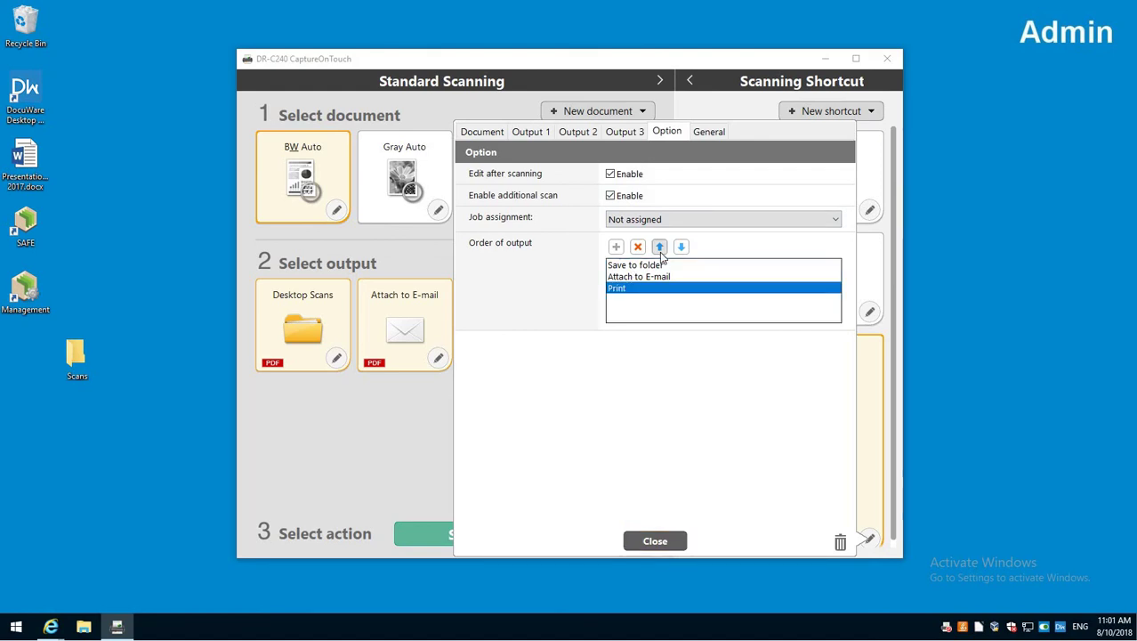
click(660, 247)
click(637, 136)
click(660, 134)
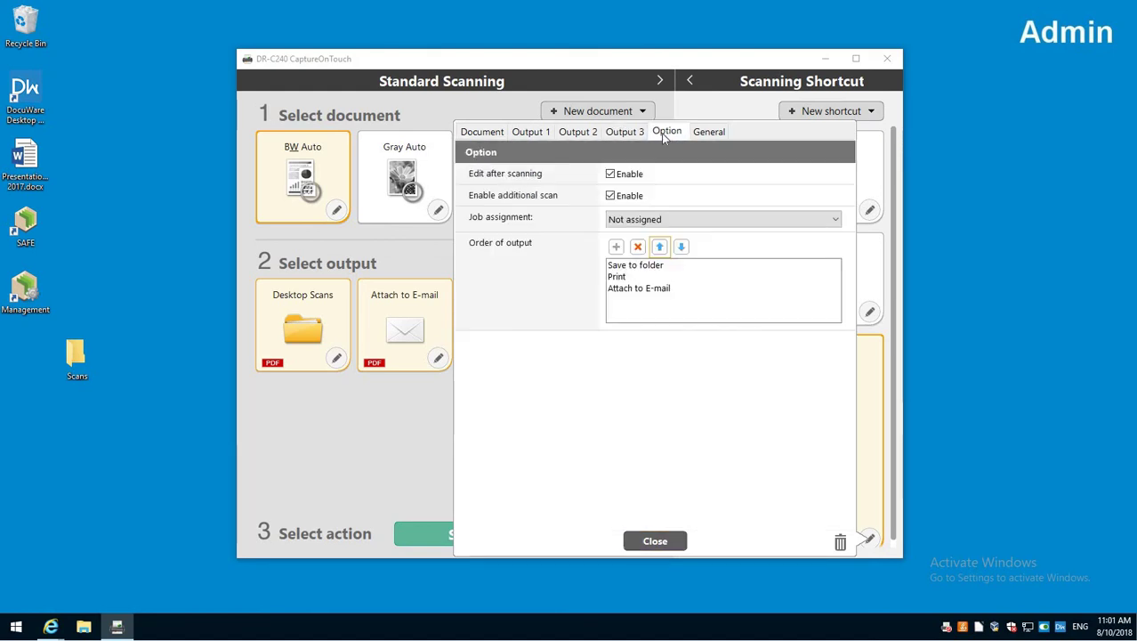
click(625, 277)
click(659, 246)
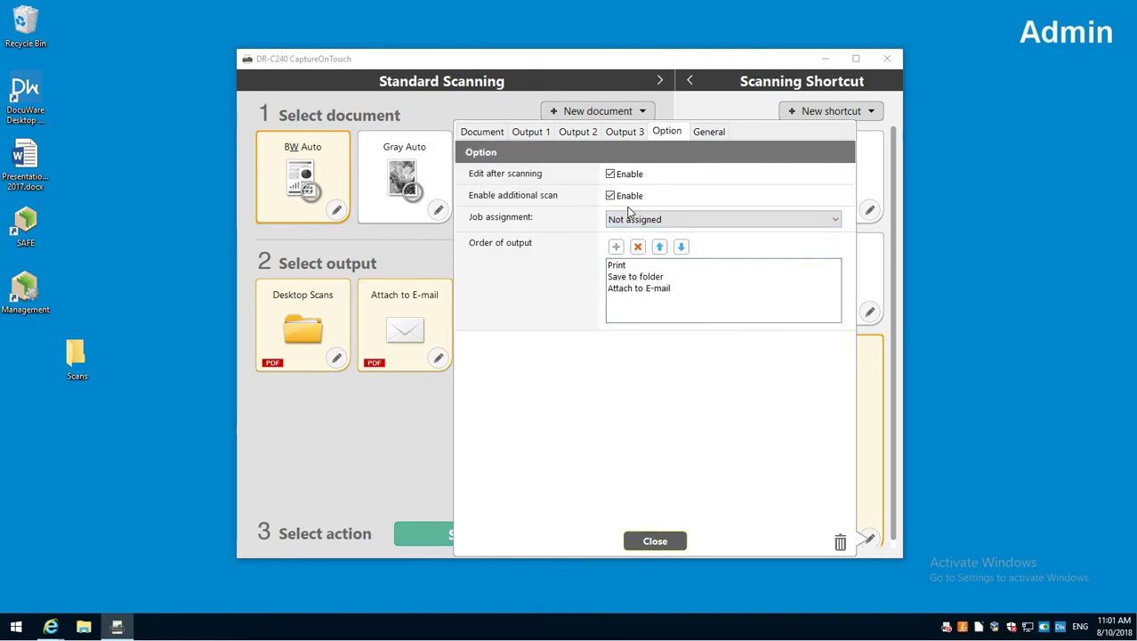
click(632, 219)
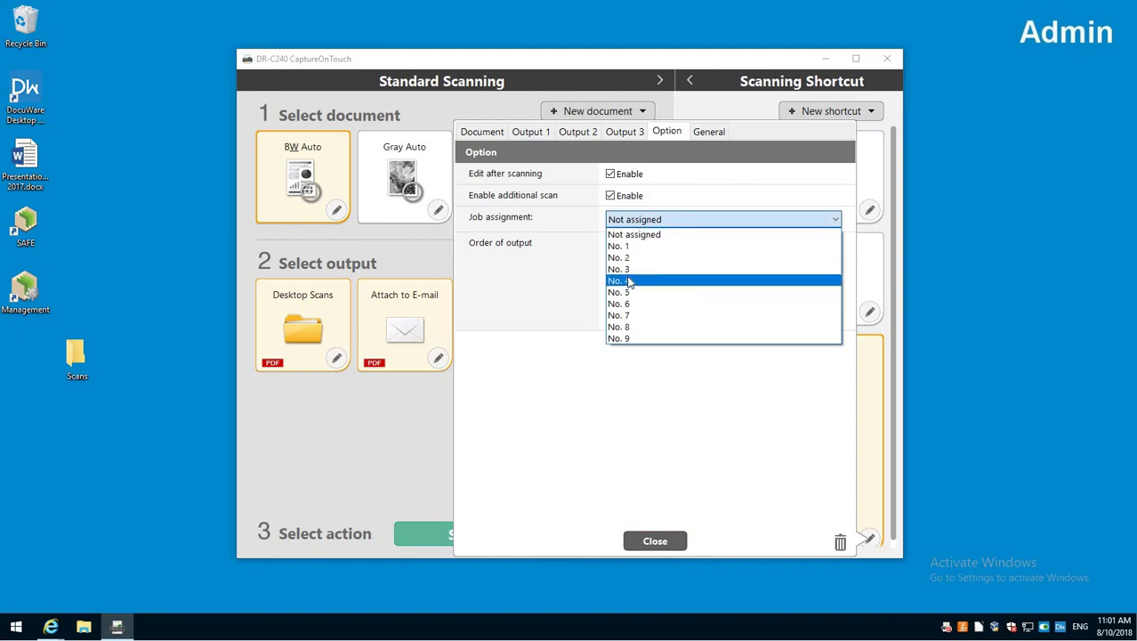
click(633, 281)
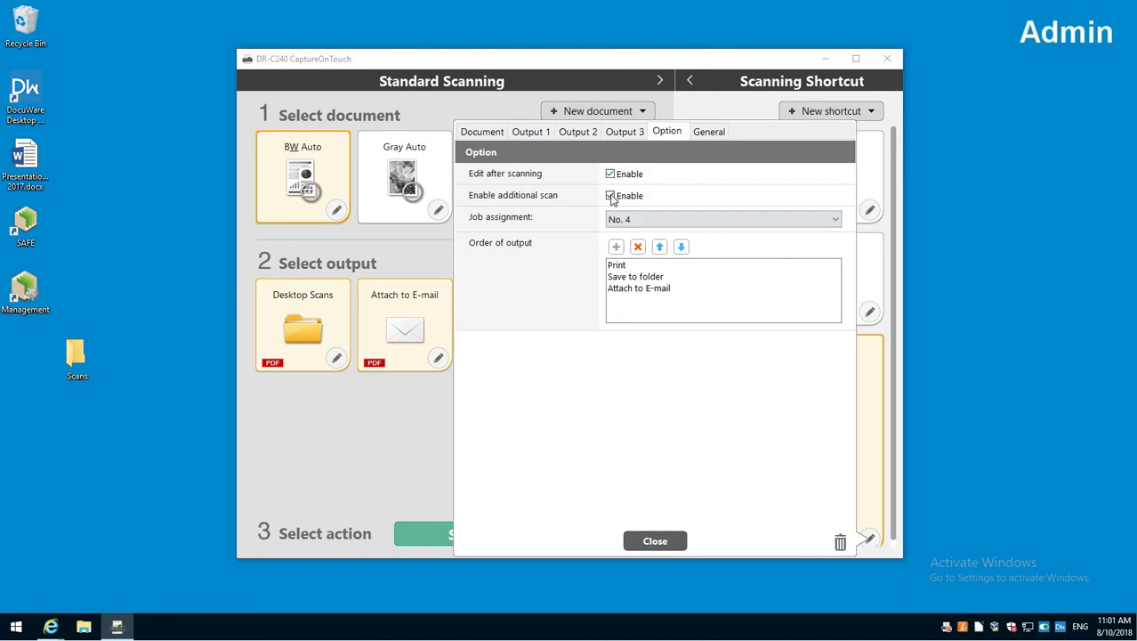
- Rename the three-output shortcut as "Save, Print & Email B&W" and close its settings
click(707, 132)
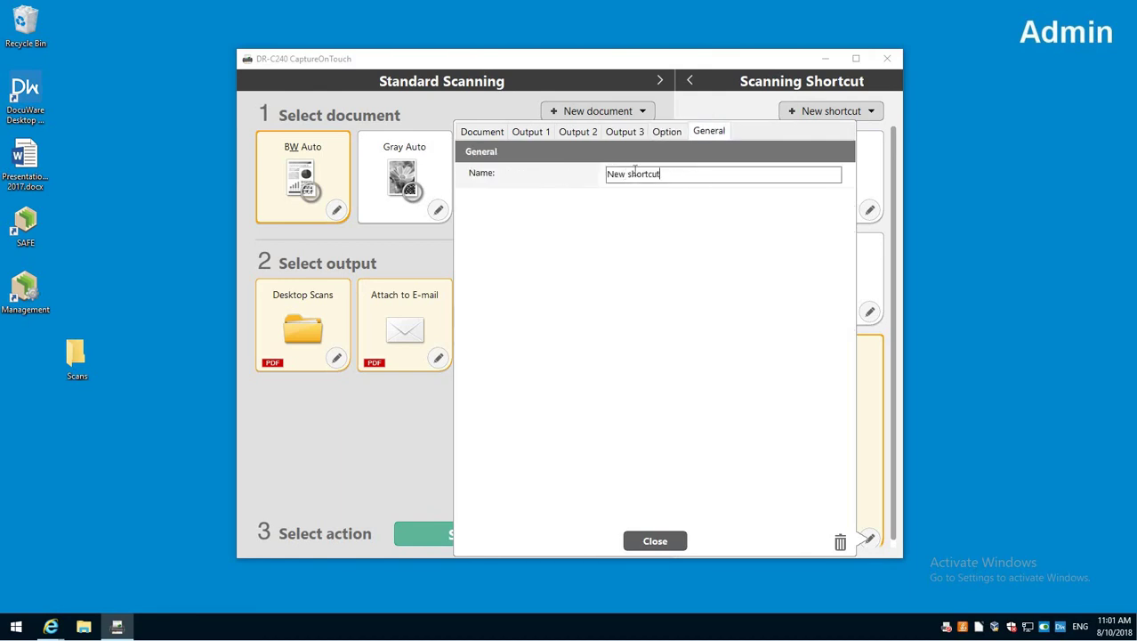
key(BackSpace)
key(BackSpace)
key(BackSpace)
key(BackSpace)
key(BackSpace)
key(BackSpace)
key(BackSpace)
key(BackSpace)
key(BackSpace)
key(BackSpace)
key(BackSpace)
key(BackSpace)
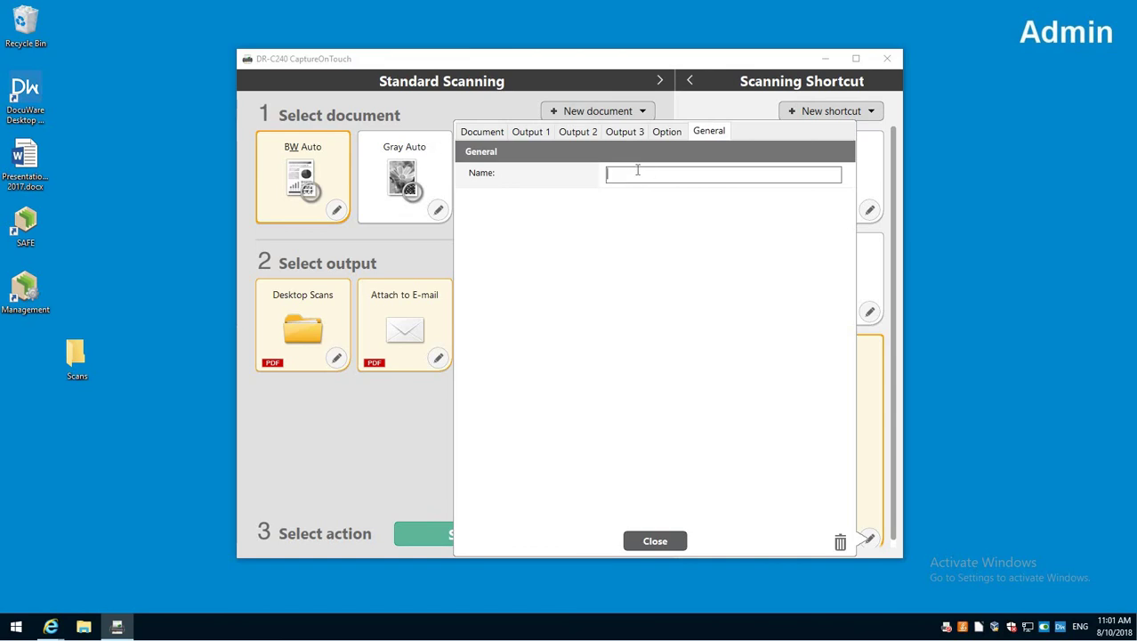
text(Save, Print & Email B&W)
click(661, 542)
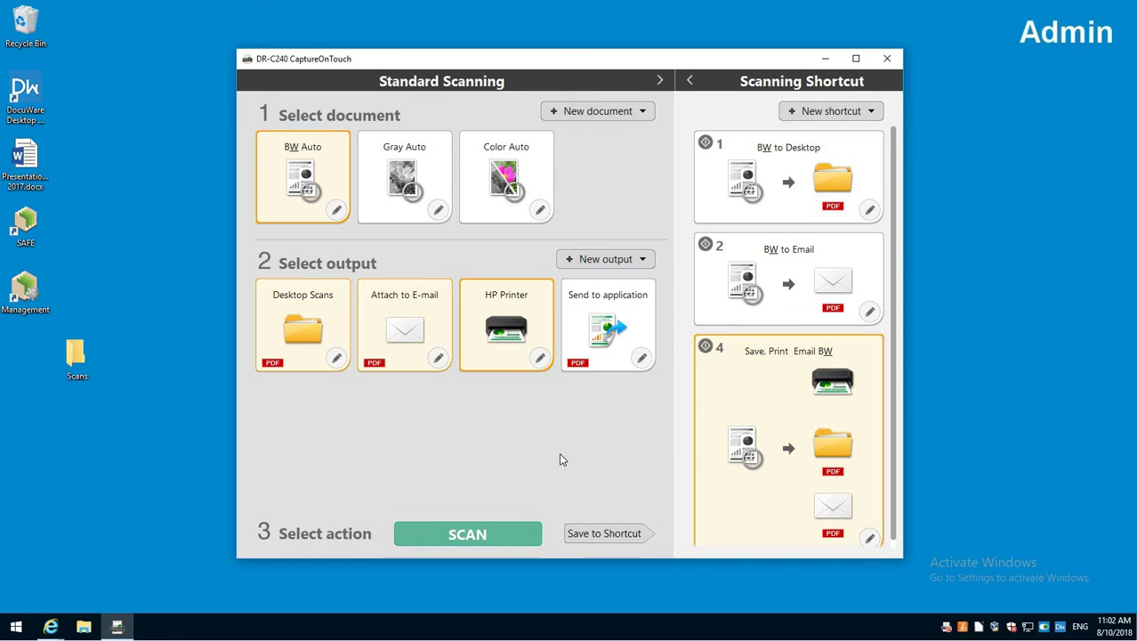
- Open the name of the Gray Auto document setting for editing
click(365, 147)
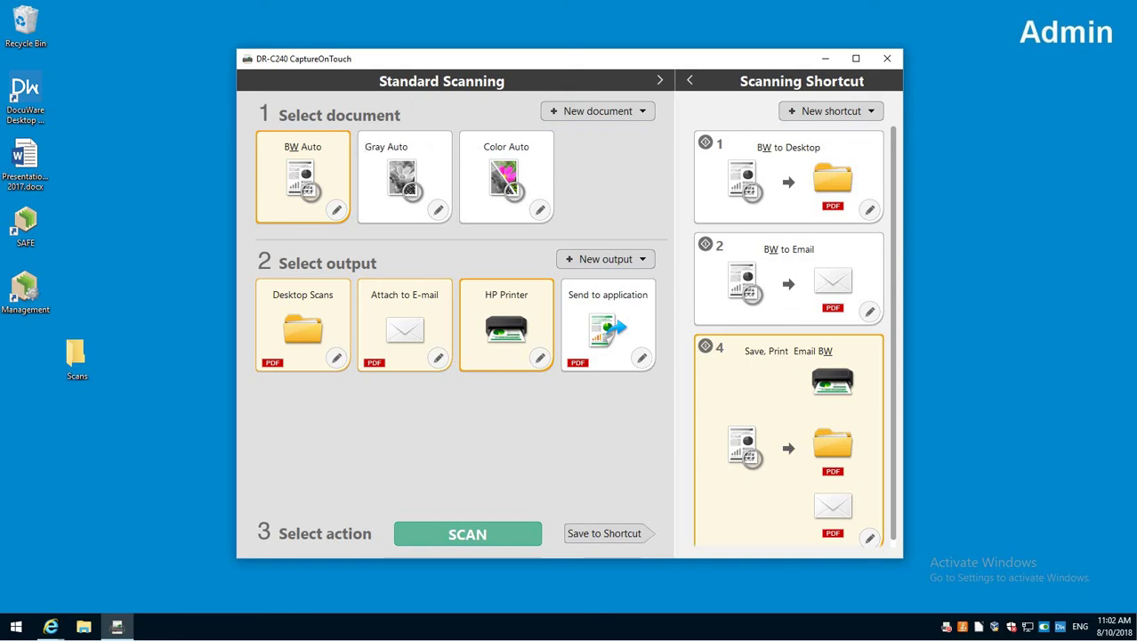